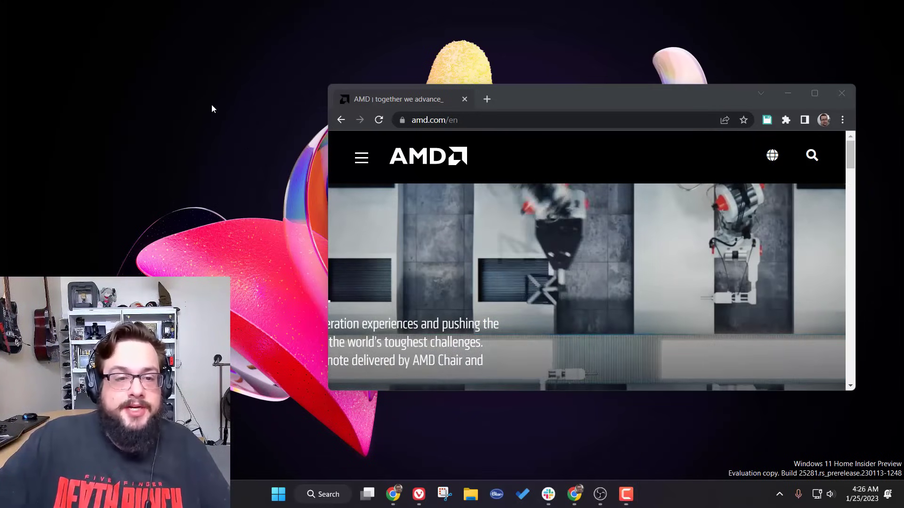
Step: Open Task Manager and show the GPU 0 performance page for the AMD Radeon RX 5700 XT
{"action": "right_click", "coordinate": [212, 106]}
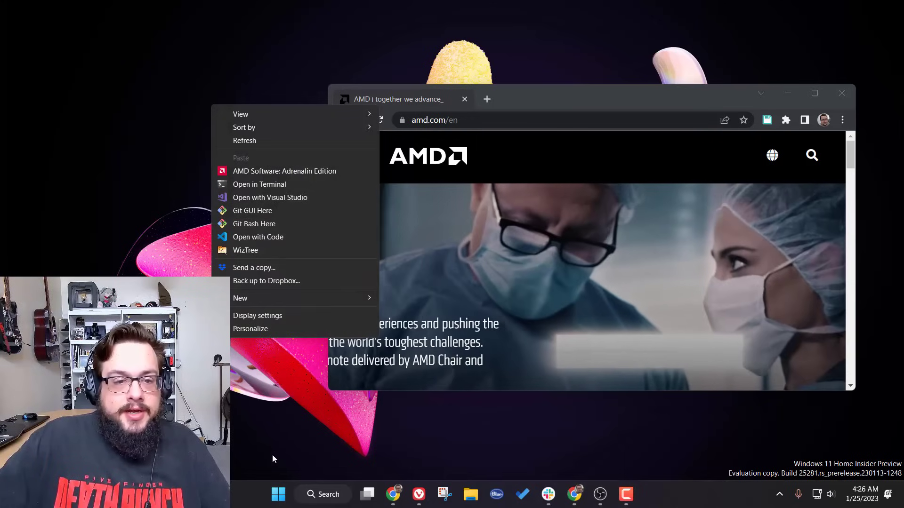
{"action": "right_click", "coordinate": [275, 498]}
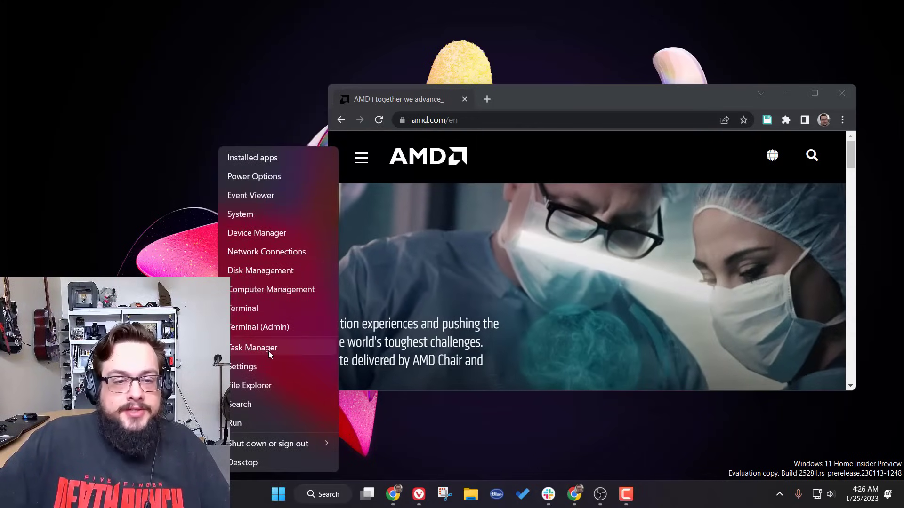
{"action": "left_click", "coordinate": [268, 351]}
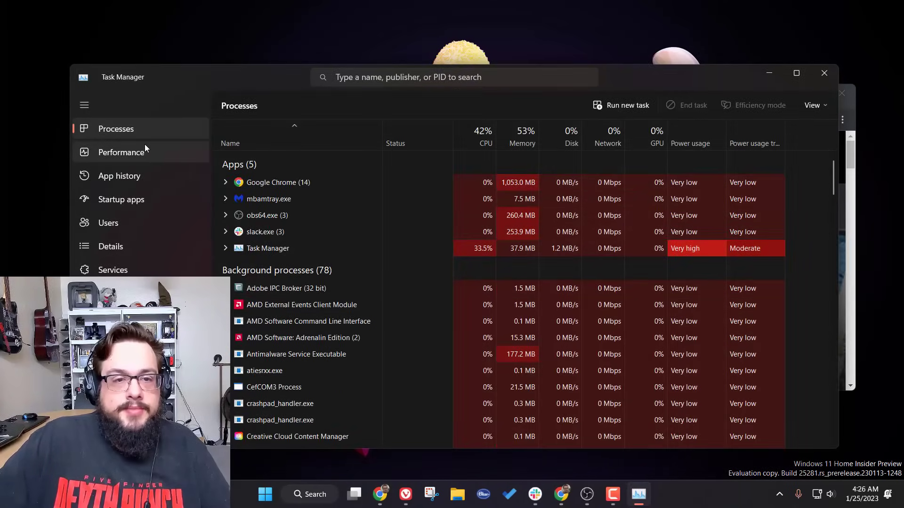
{"action": "left_click", "coordinate": [153, 150]}
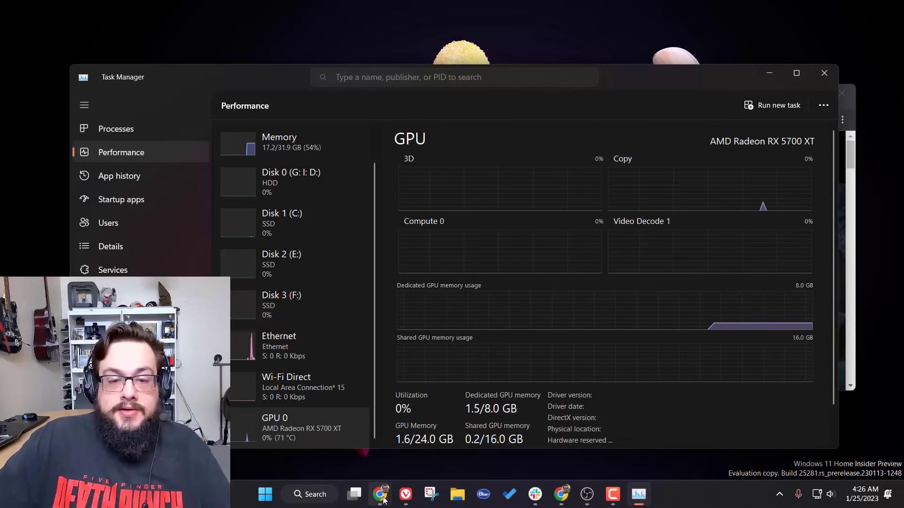
Step: Maximize the AMD Chrome window and go to the Drivers page under Downloads & Support
{"action": "mouse_move", "coordinate": [379, 494]}
{"action": "left_click", "coordinate": [422, 434]}
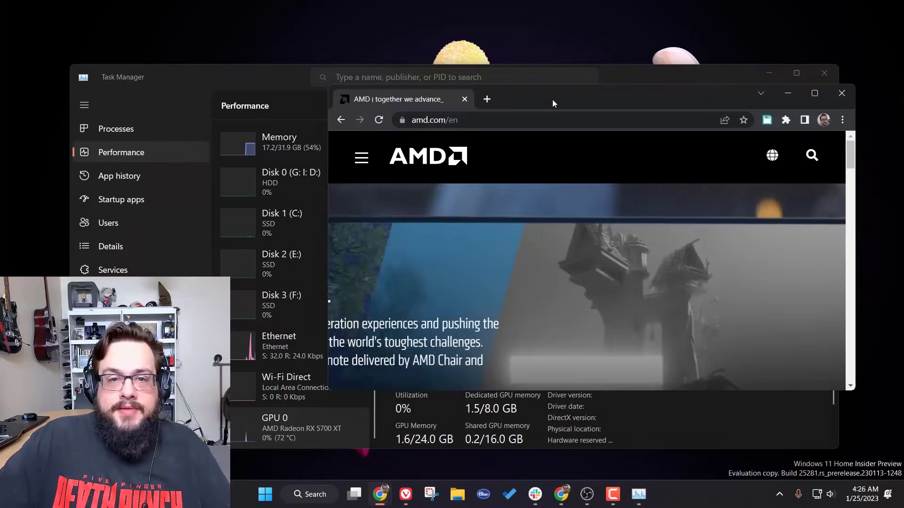
{"action": "double_click", "coordinate": [552, 100]}
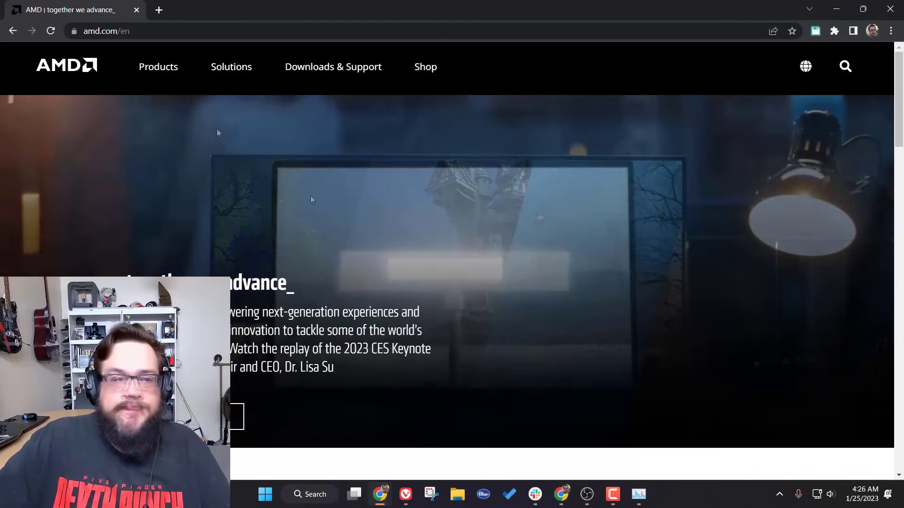
{"action": "left_click", "coordinate": [324, 79]}
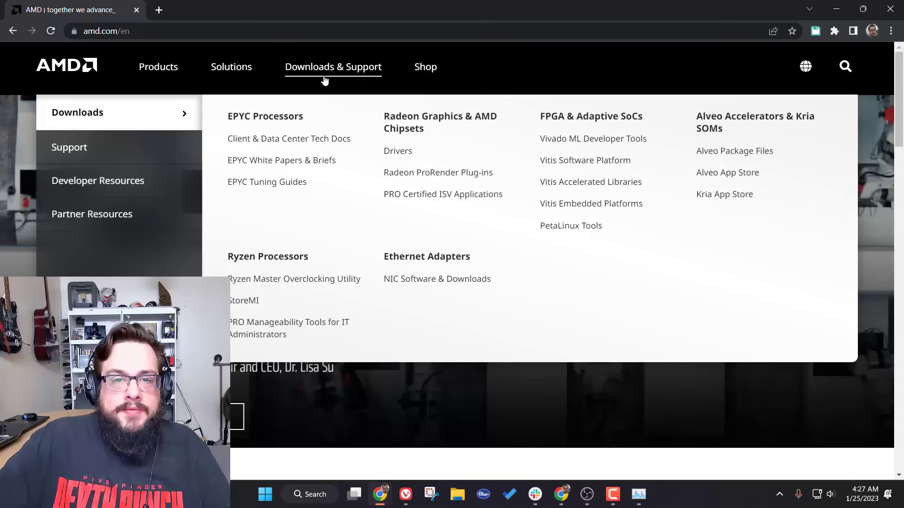
{"action": "left_click", "coordinate": [401, 153]}
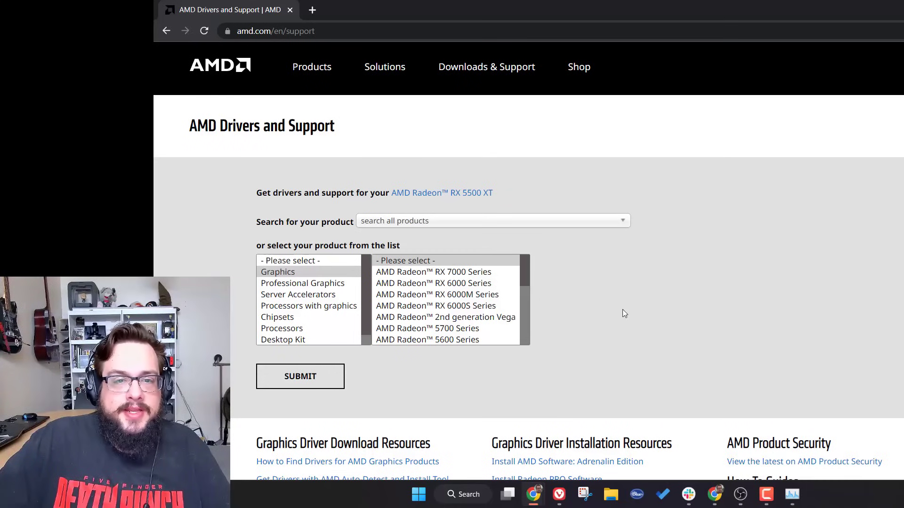
Step: Select Graphics, Radeon 5700 Series, RX 5700 Series, RX 5700 XT in the product lists and submit
{"action": "left_click", "coordinate": [799, 492]}
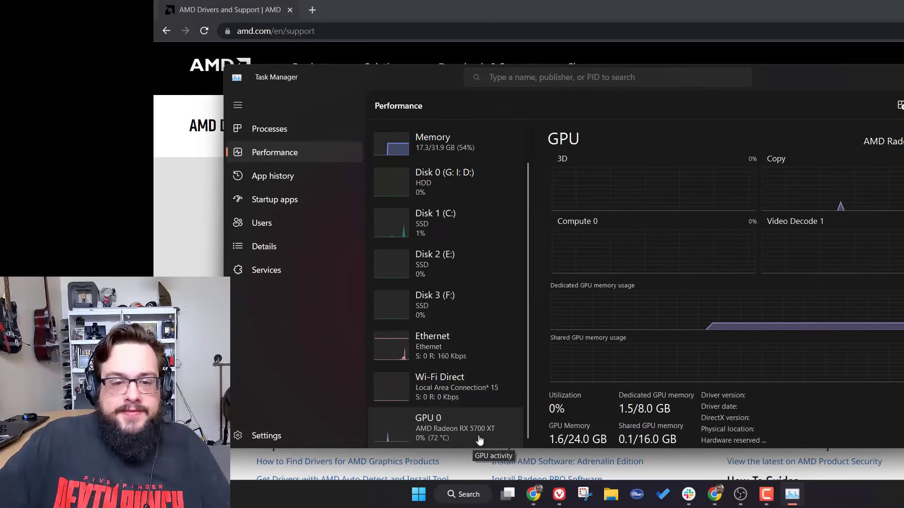
{"action": "left_click", "coordinate": [219, 339]}
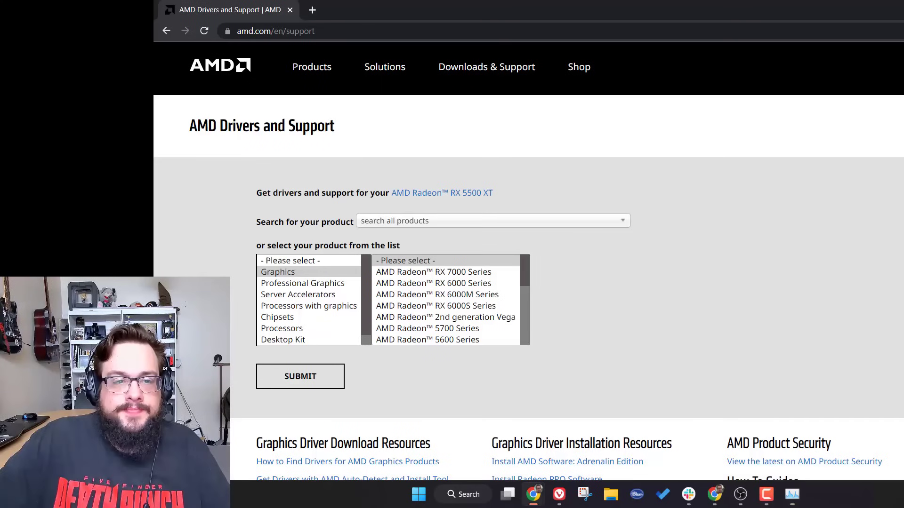
{"action": "left_click", "coordinate": [301, 273]}
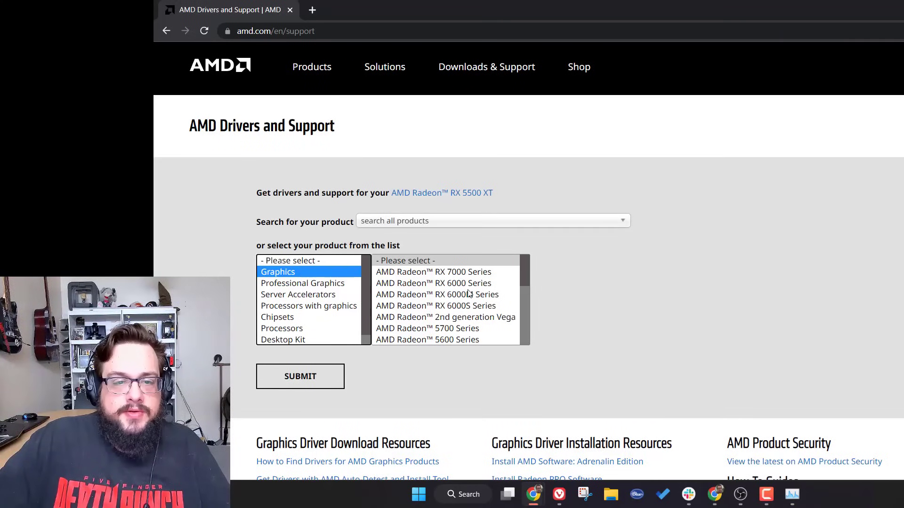
{"action": "scroll", "coordinate": [468, 297], "scroll_direction": "down", "scroll_amount": 2}
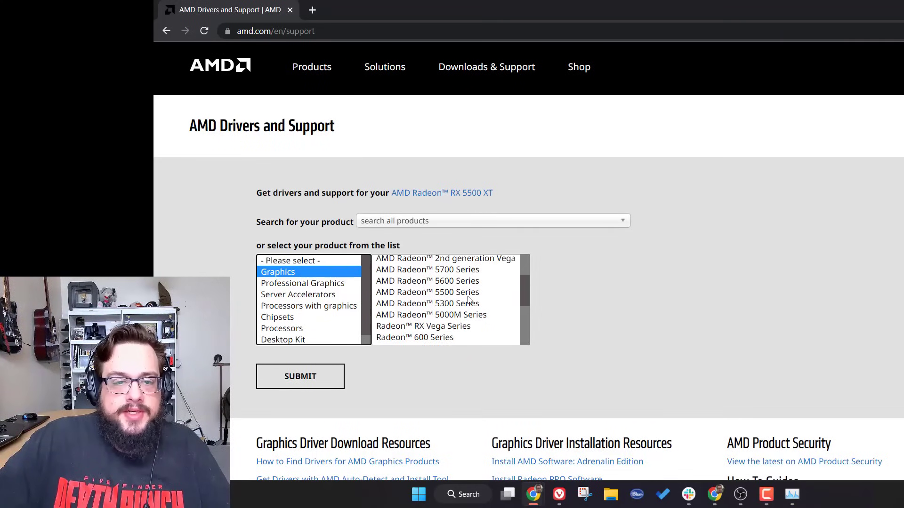
{"action": "left_click", "coordinate": [440, 271]}
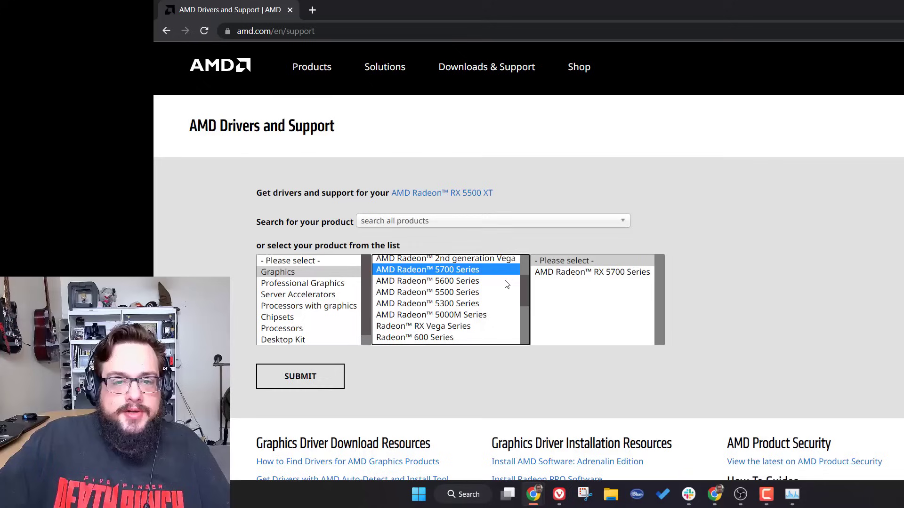
{"action": "left_click", "coordinate": [612, 273]}
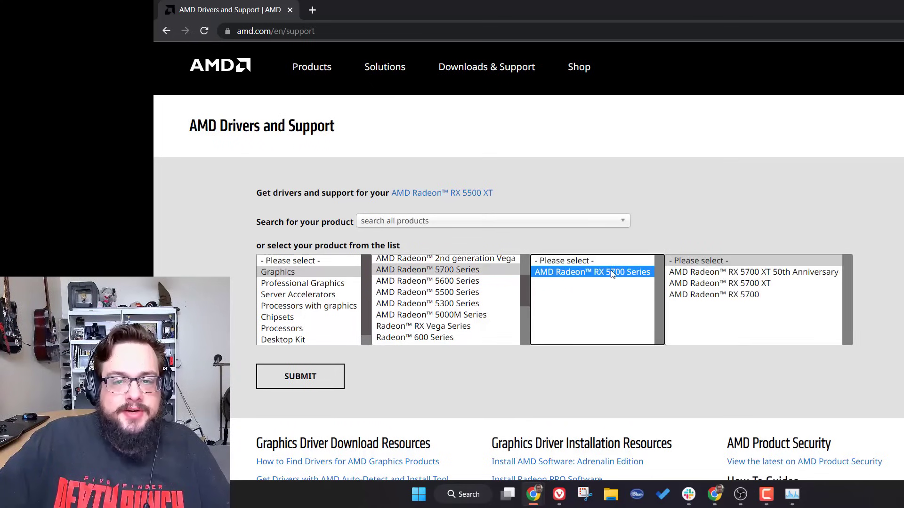
{"action": "left_click", "coordinate": [764, 285]}
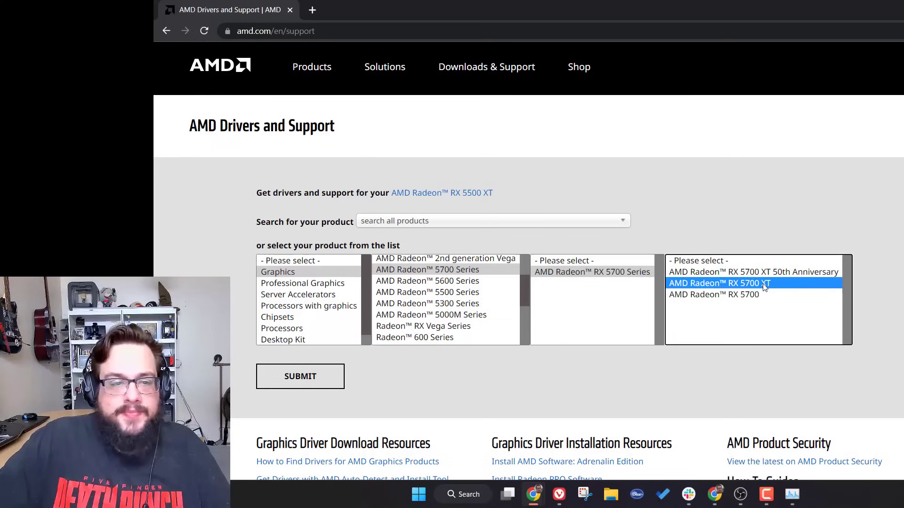
{"action": "left_click", "coordinate": [314, 385]}
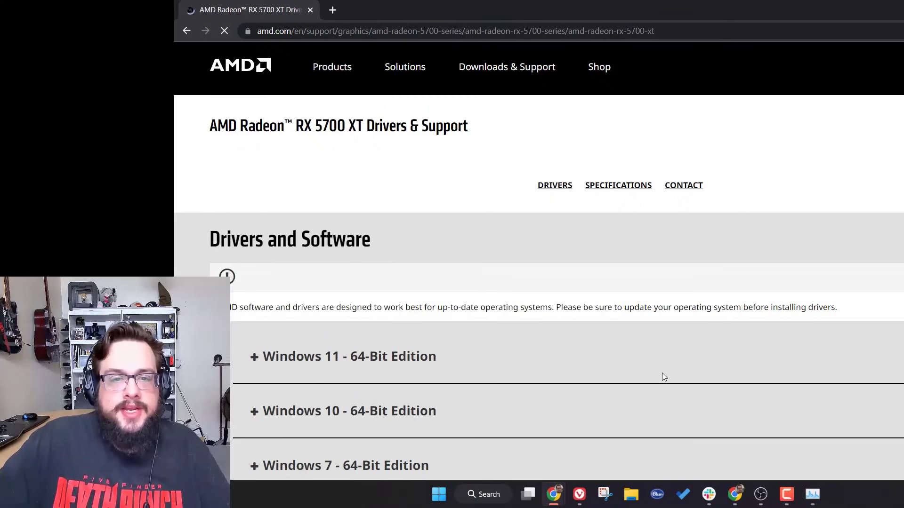
Step: Expand Windows 11 - 64-Bit Edition and review the Adrenalin 22.11.2 and 22.5.1 driver entries
{"action": "scroll", "coordinate": [662, 373], "scroll_direction": "down", "scroll_amount": 10}
{"action": "scroll", "coordinate": [662, 373], "scroll_direction": "up", "scroll_amount": 9}
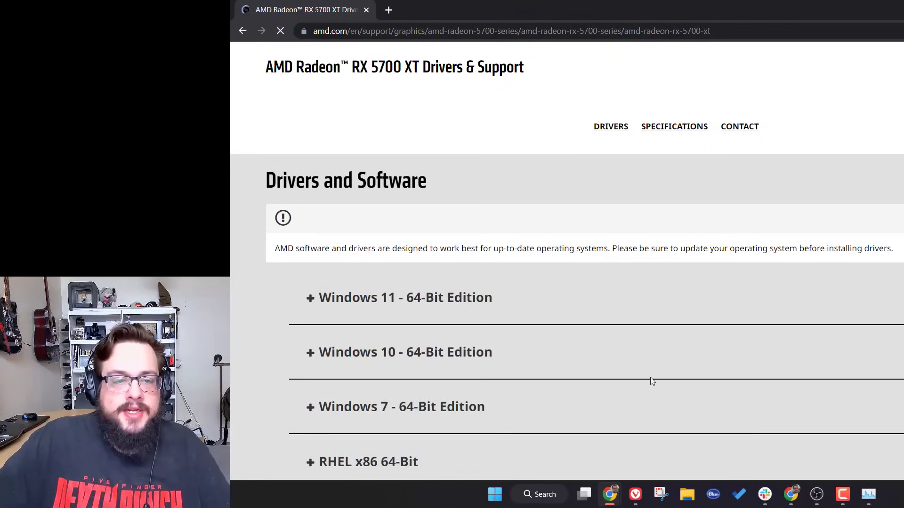
{"action": "scroll", "coordinate": [652, 380], "scroll_direction": "down", "scroll_amount": 3}
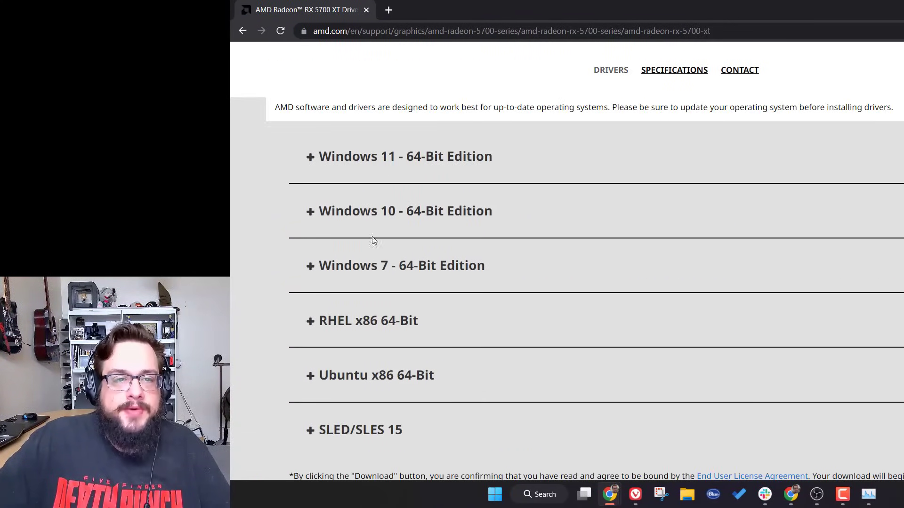
{"action": "left_click", "coordinate": [314, 163]}
{"action": "scroll", "coordinate": [497, 211], "scroll_direction": "down", "scroll_amount": 4}
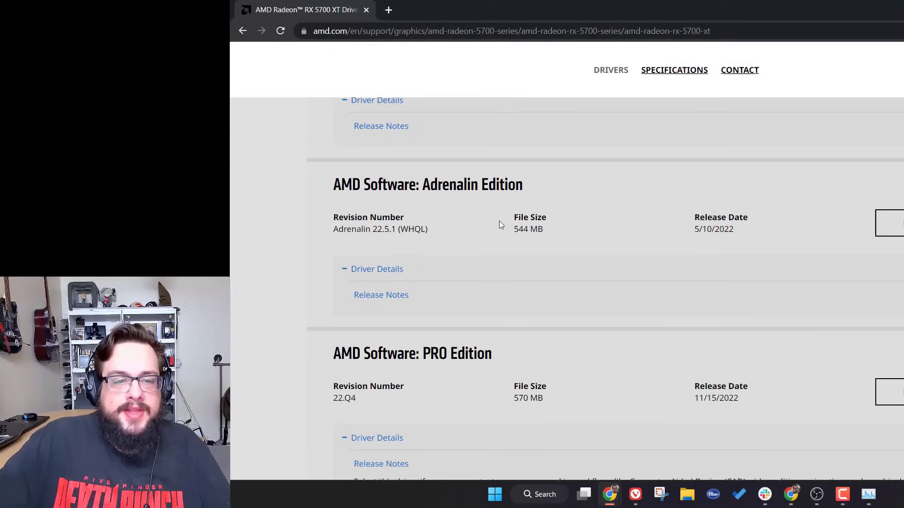
{"action": "scroll", "coordinate": [499, 221], "scroll_direction": "down", "scroll_amount": 4}
{"action": "scroll", "coordinate": [501, 226], "scroll_direction": "up", "scroll_amount": 3}
{"action": "scroll", "coordinate": [406, 223], "scroll_direction": "up", "scroll_amount": 4}
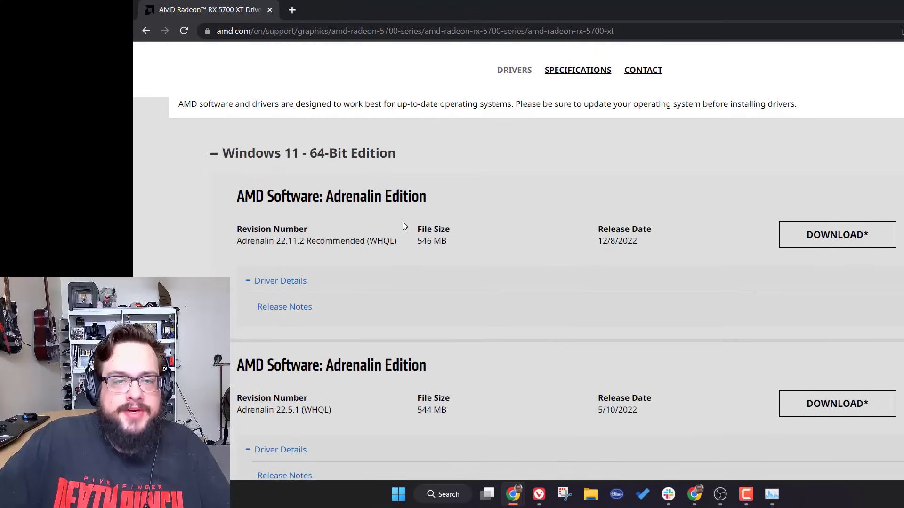
{"action": "scroll", "coordinate": [406, 225], "scroll_direction": "down", "scroll_amount": 8}
{"action": "scroll", "coordinate": [402, 224], "scroll_direction": "down", "scroll_amount": 1}
{"action": "scroll", "coordinate": [402, 225], "scroll_direction": "up", "scroll_amount": 3}
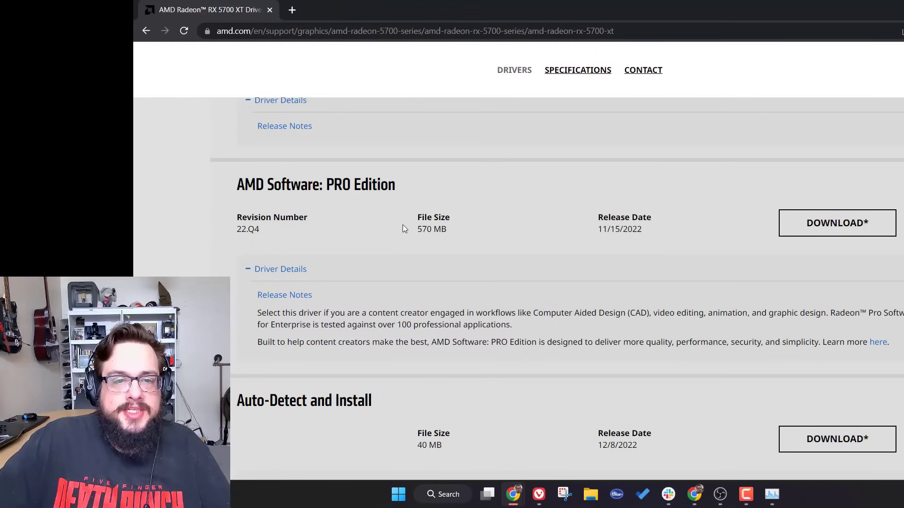
{"action": "scroll", "coordinate": [402, 225], "scroll_direction": "down", "scroll_amount": 2}
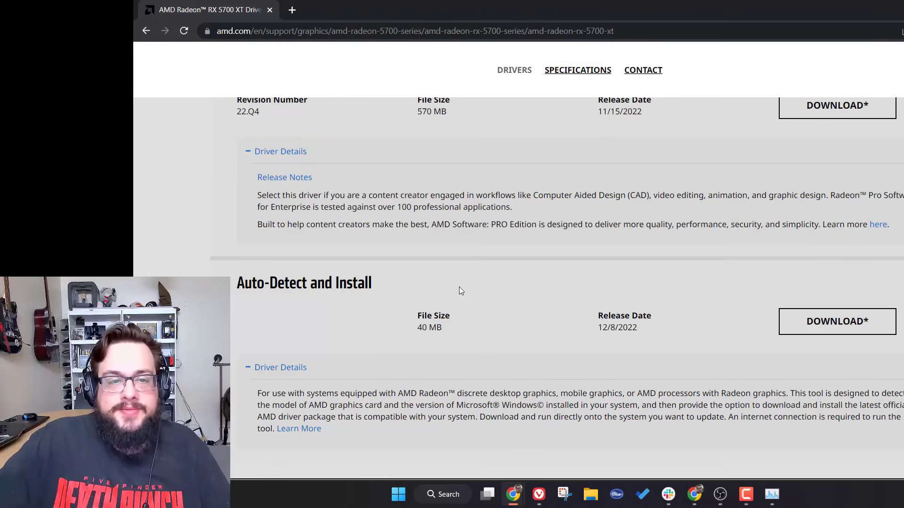
{"action": "scroll", "coordinate": [458, 287], "scroll_direction": "up", "scroll_amount": 7}
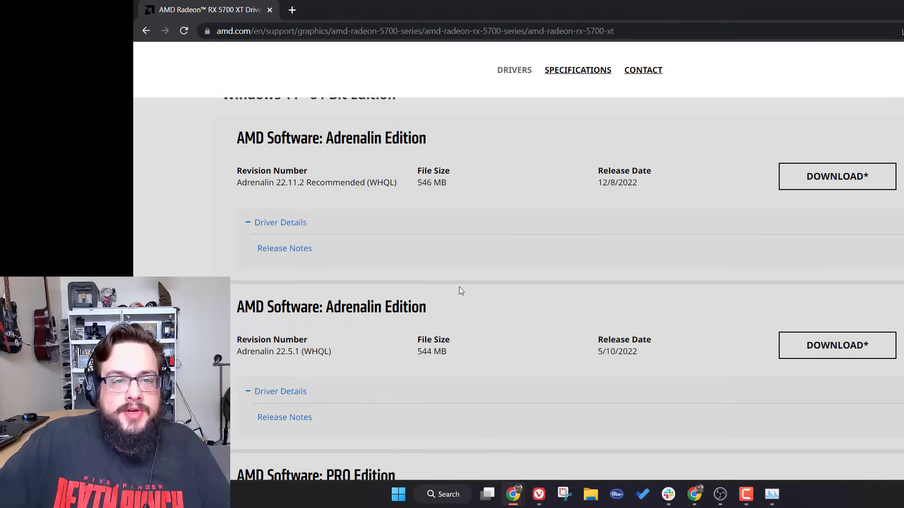
{"action": "scroll", "coordinate": [459, 291], "scroll_direction": "up", "scroll_amount": 1}
{"action": "scroll", "coordinate": [444, 274], "scroll_direction": "down", "scroll_amount": 1}
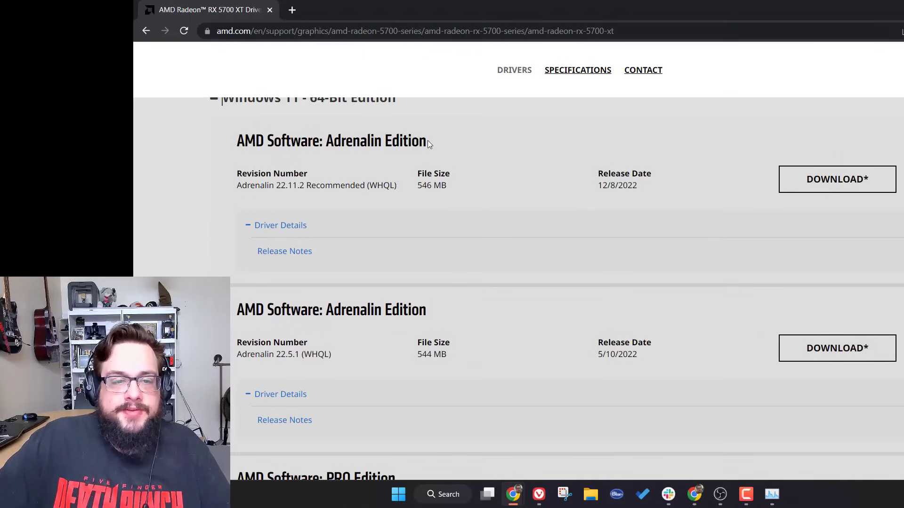
{"action": "scroll", "coordinate": [427, 146], "scroll_direction": "down", "scroll_amount": 1}
{"action": "scroll", "coordinate": [427, 149], "scroll_direction": "down", "scroll_amount": 3}
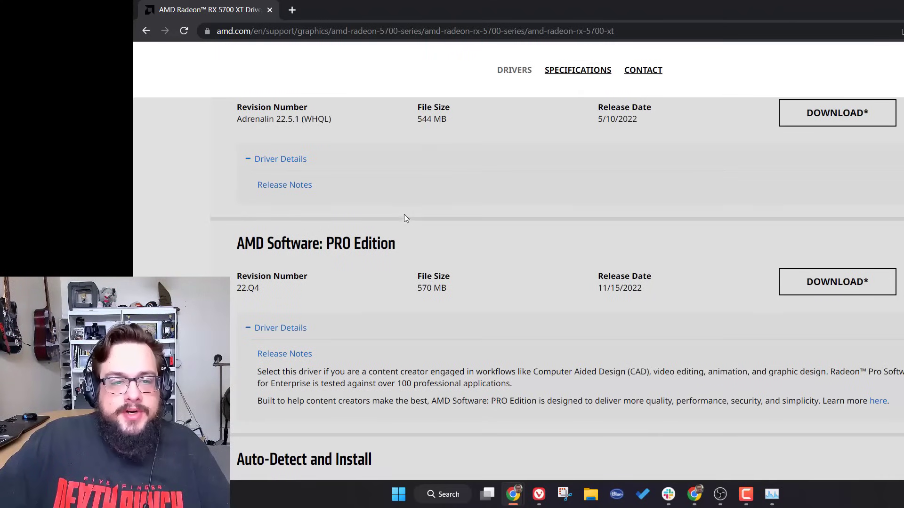
{"action": "scroll", "coordinate": [383, 250], "scroll_direction": "up", "scroll_amount": 4}
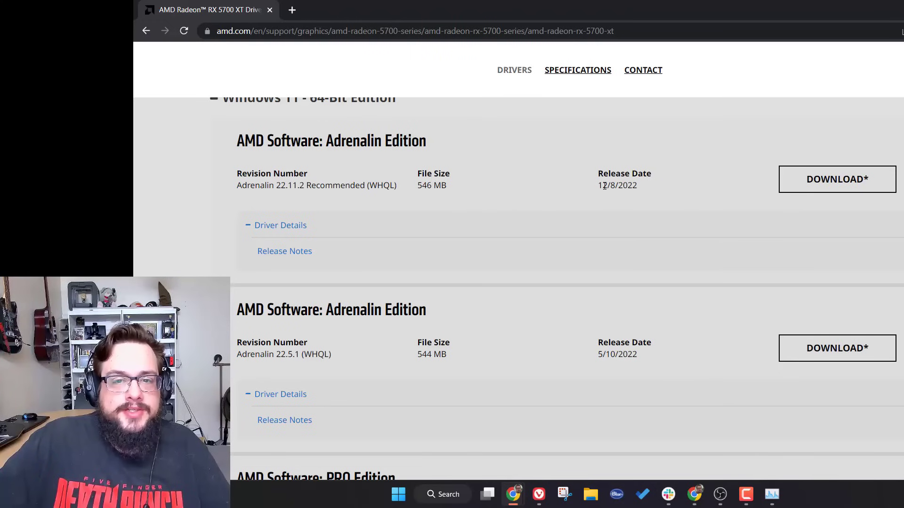
Step: Download Adrenalin 22.11.2 Recommended (WHQL) for Windows 11 and close the newsletter sign-up popup
{"action": "scroll", "coordinate": [604, 189], "scroll_direction": "down", "scroll_amount": 4}
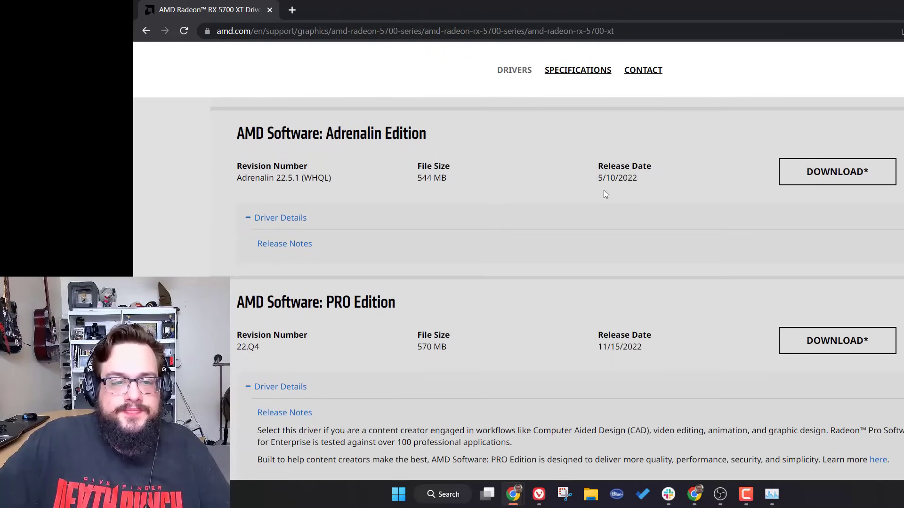
{"action": "scroll", "coordinate": [603, 198], "scroll_direction": "down", "scroll_amount": 5}
{"action": "scroll", "coordinate": [601, 196], "scroll_direction": "up", "scroll_amount": 10}
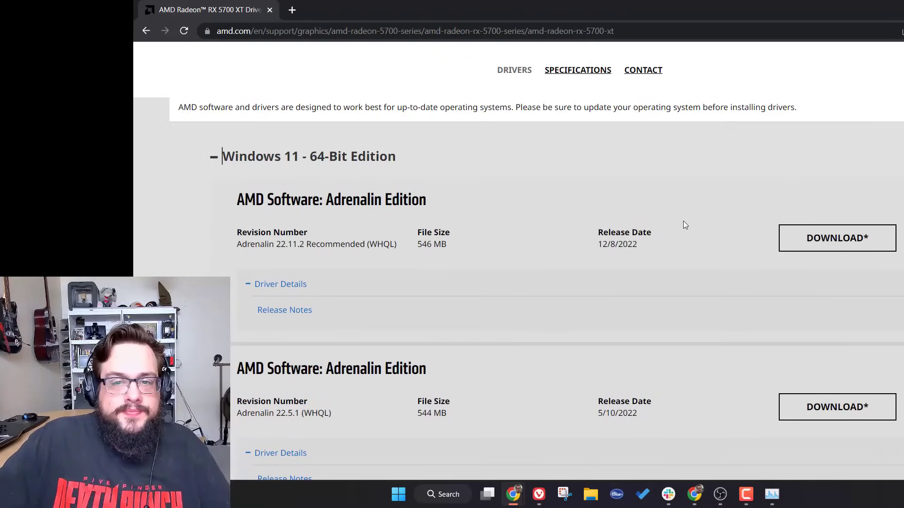
{"action": "left_click", "coordinate": [819, 239]}
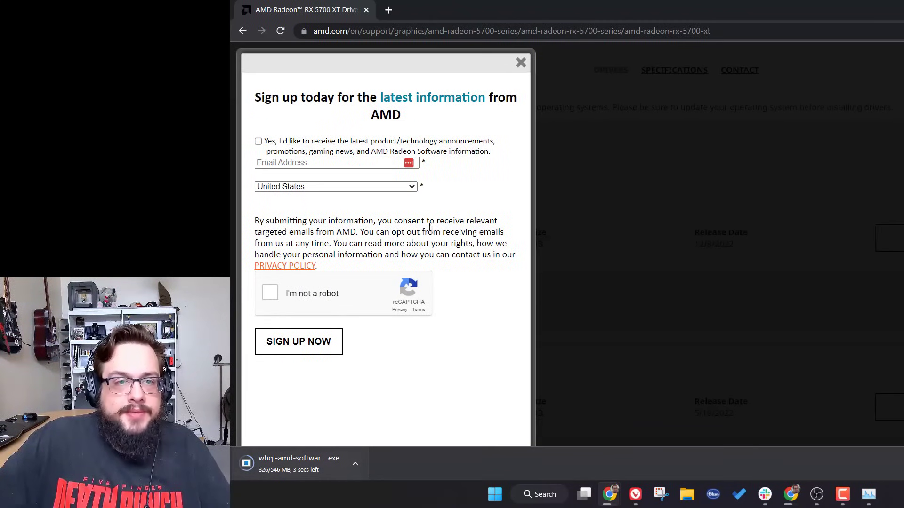
{"action": "left_click", "coordinate": [519, 66]}
Step: Dismiss the popup, close Task Manager, and extract the Adrenalin 22.11.2 setup to the default folder
{"action": "left_click", "coordinate": [309, 455]}
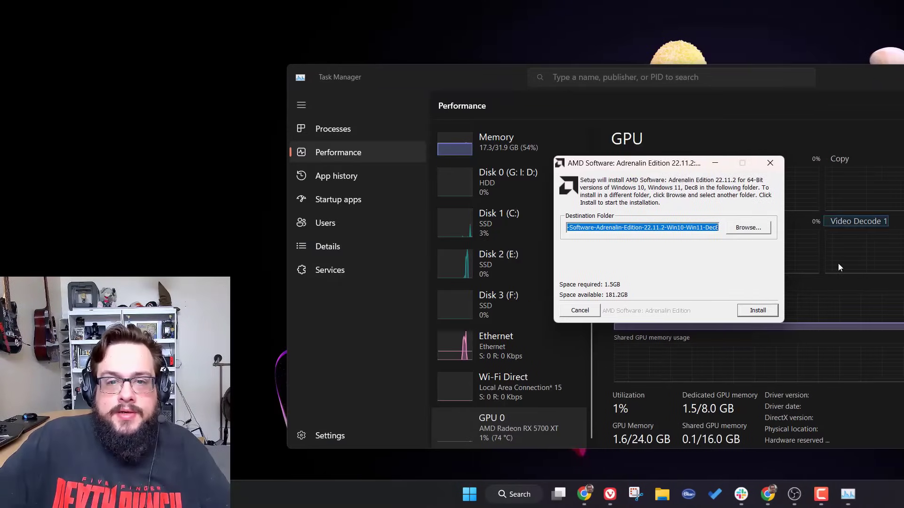
{"action": "left_click", "coordinate": [822, 73]}
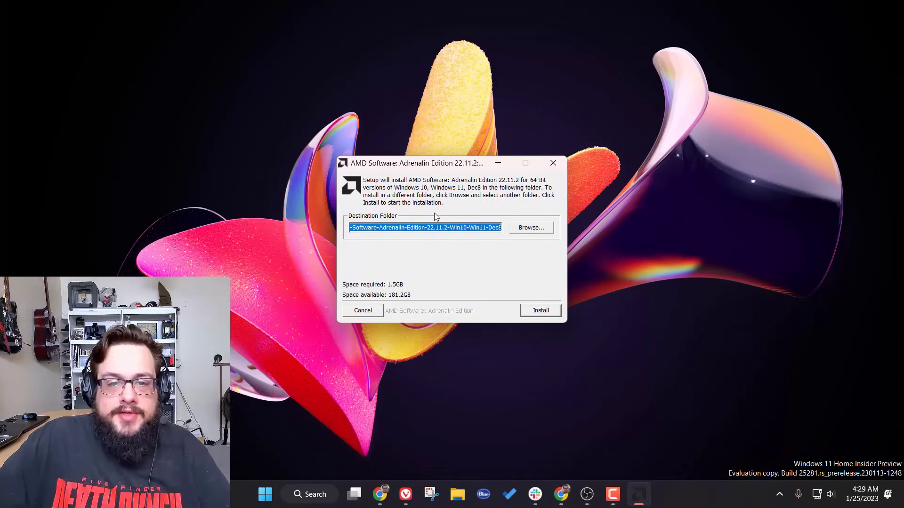
{"action": "left_click", "coordinate": [541, 311]}
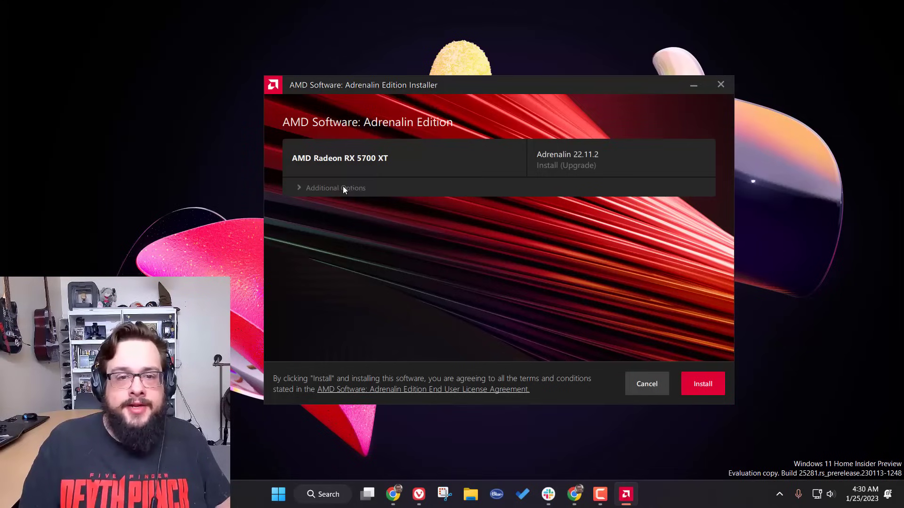
Step: Expand Additional Options to confirm Full Install to C:\Program Files\AMD with Factory Reset unchecked
{"action": "left_click", "coordinate": [298, 188]}
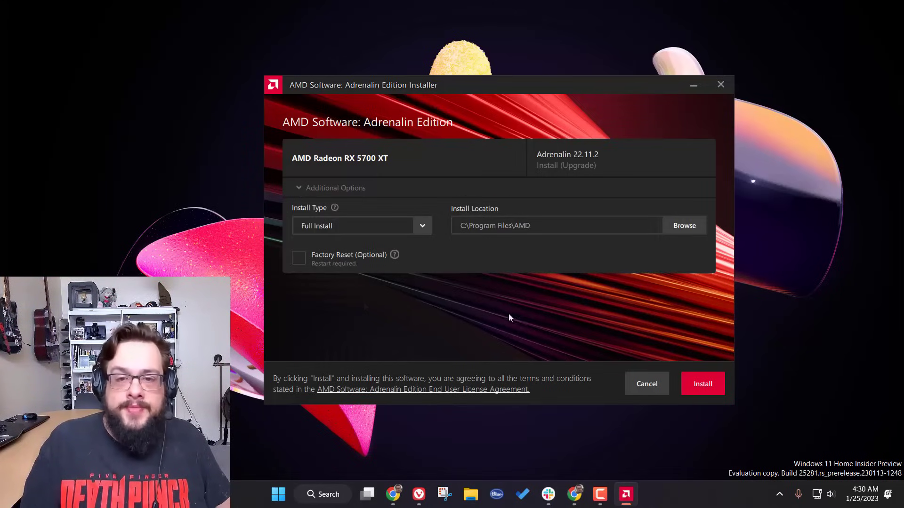
{"action": "mouse_move", "coordinate": [392, 255]}
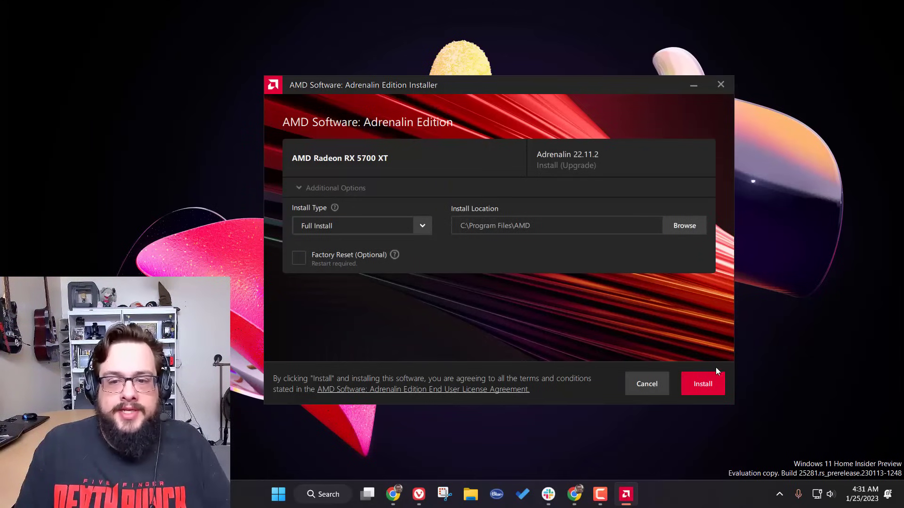
Step: Start installing Adrenalin 22.11.2 with the Full Install settings
{"action": "left_click", "coordinate": [709, 381]}
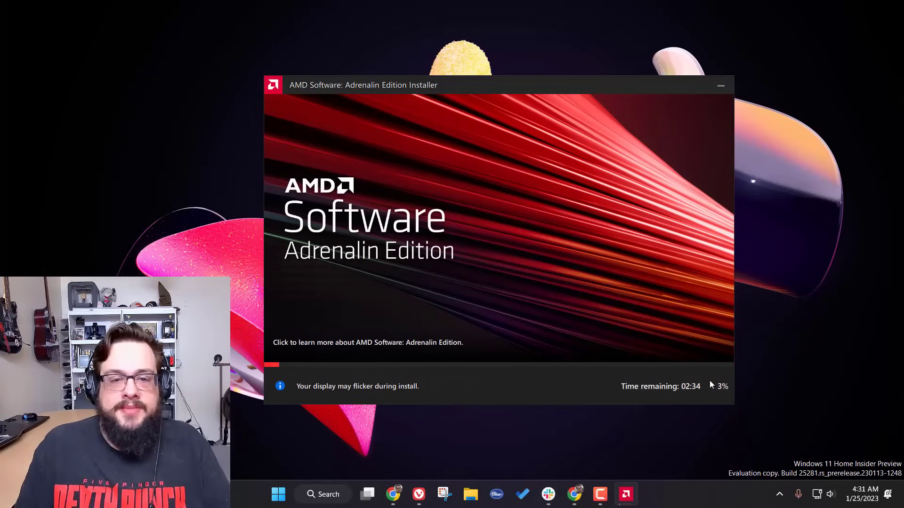